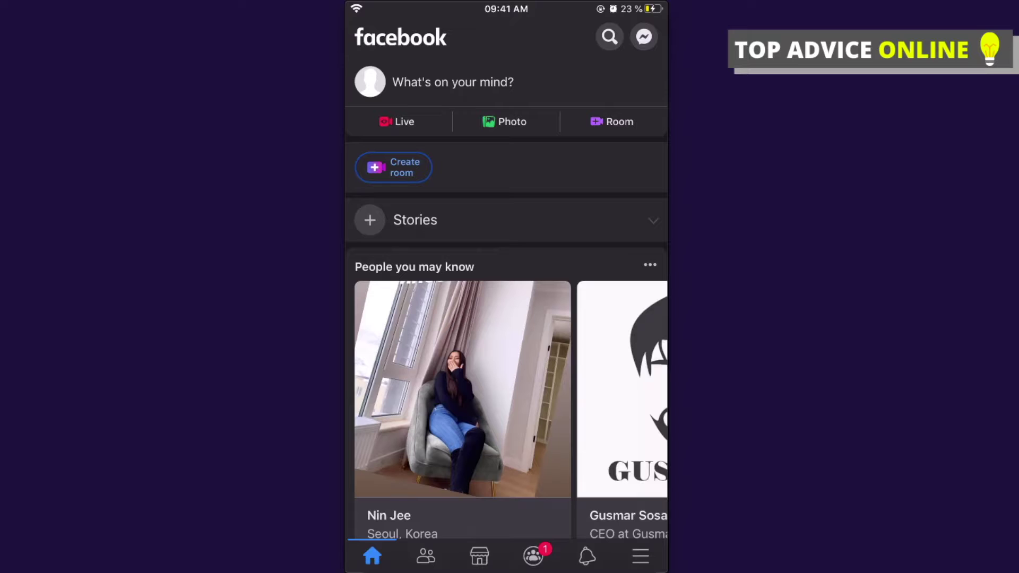
- Leave Facebook for the home screen and launch the App Store to view Facebook's listing
left_click_drag(507, 567, 507, 358)
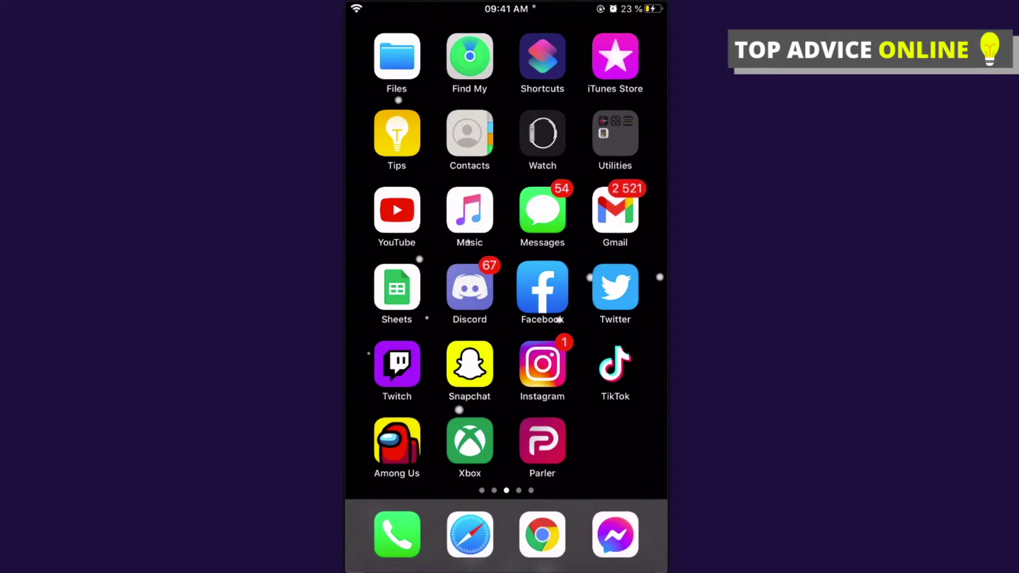
left_click_drag(398, 318, 622, 319)
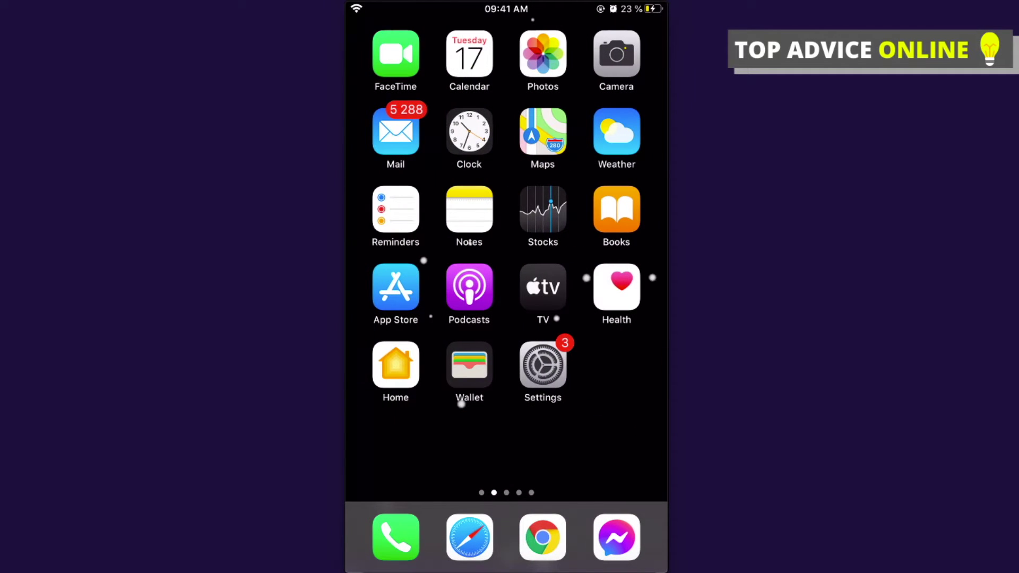
left_click(396, 287)
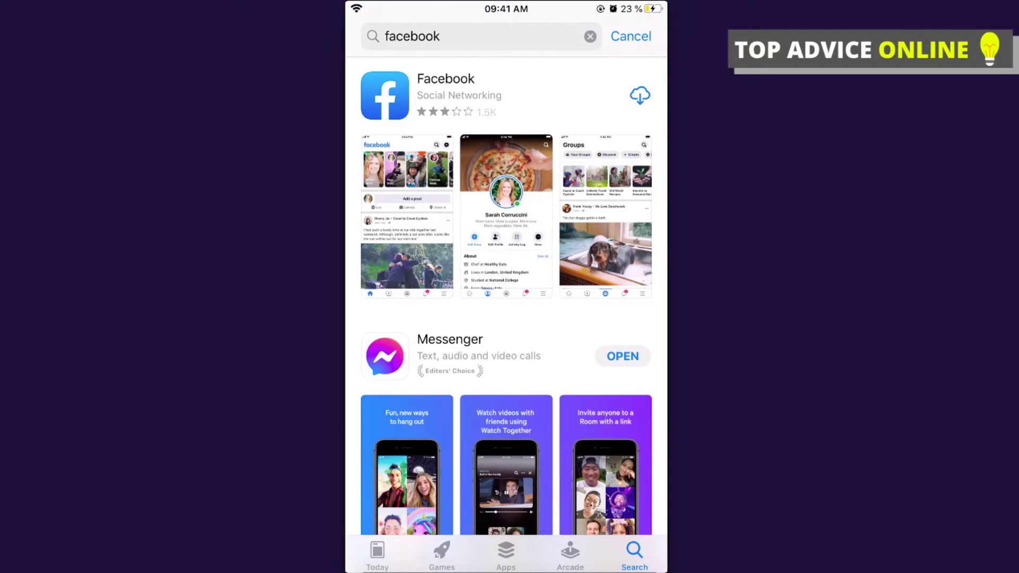
- Close the App Store and relaunch Facebook from the home screen
left_click_drag(506, 567, 506, 319)
left_click_drag(622, 318, 382, 319)
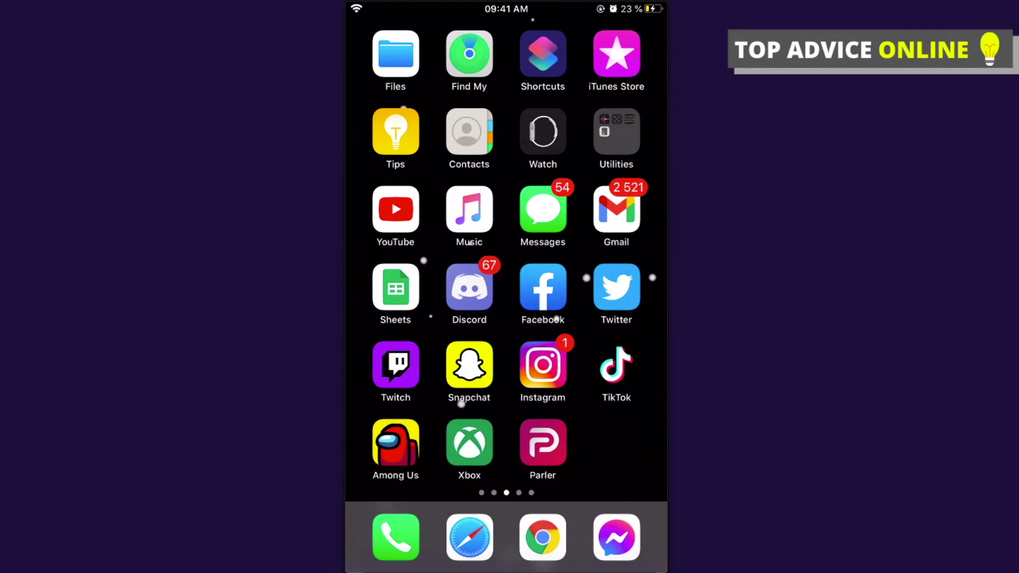
left_click(543, 289)
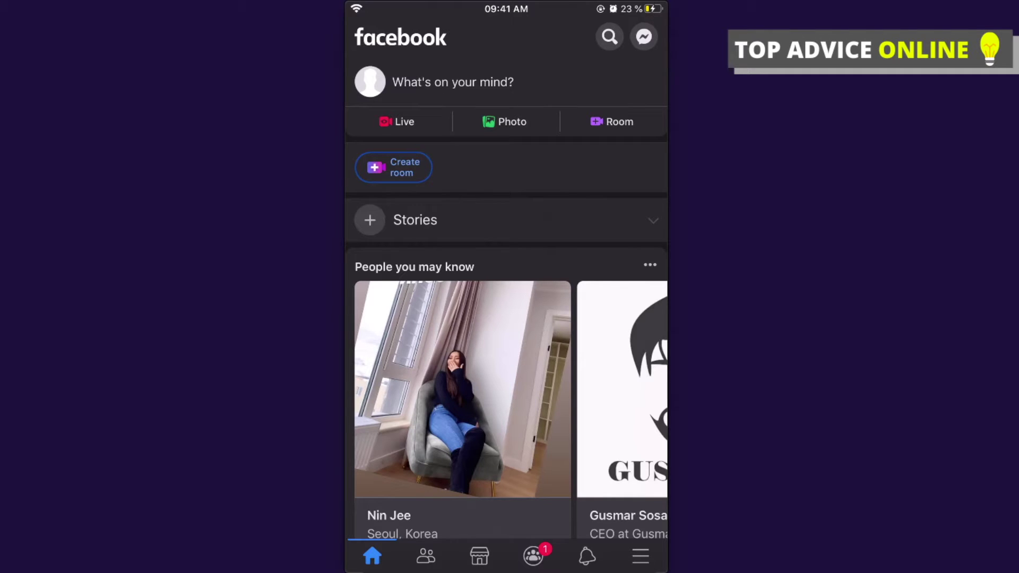
- In Facebook's Menu tab, expand Settings & Privacy to reveal the Dark mode option
left_click(641, 556)
scroll(507, 280, "down", 5)
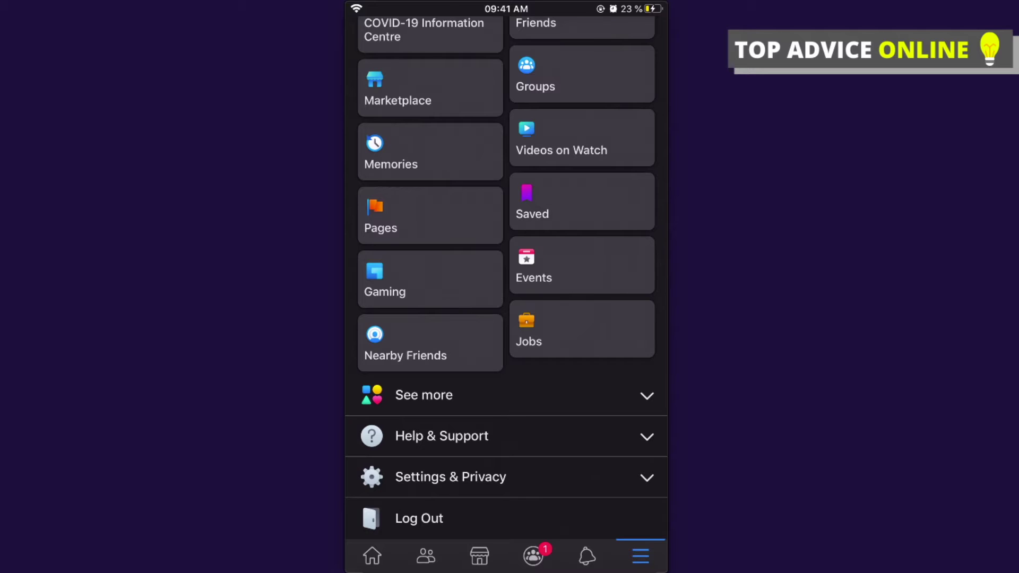
left_click(452, 476)
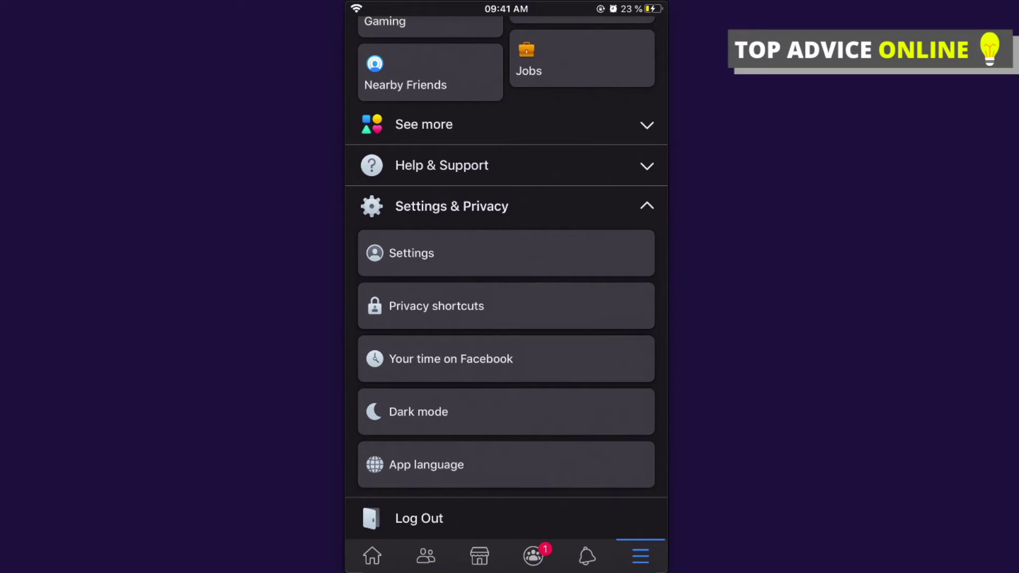
scroll(507, 319, "down", 2)
- On the Dark mode page, try Off, On and System, then settle on Off
left_click(418, 412)
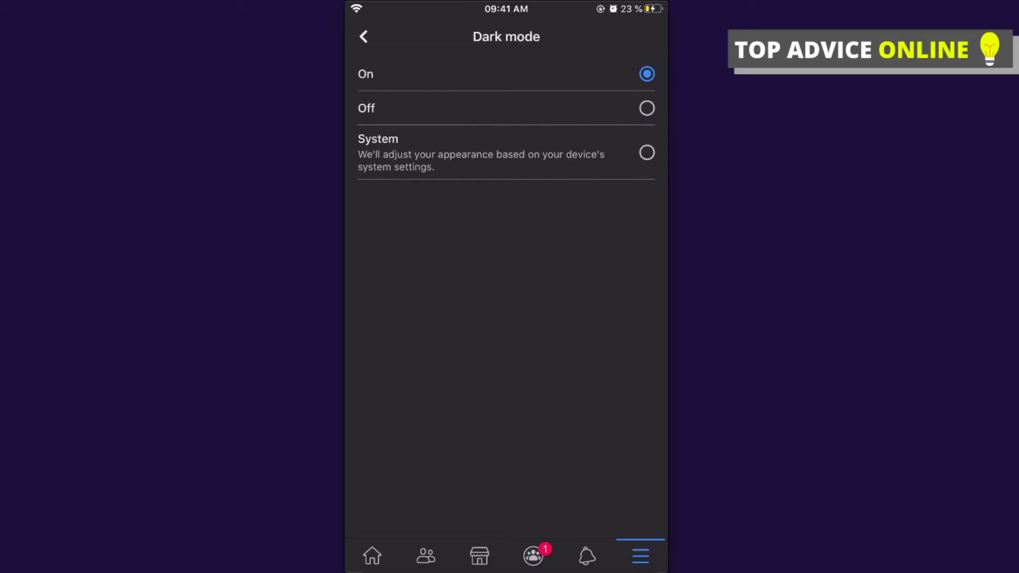
left_click(647, 108)
left_click(646, 74)
left_click(647, 153)
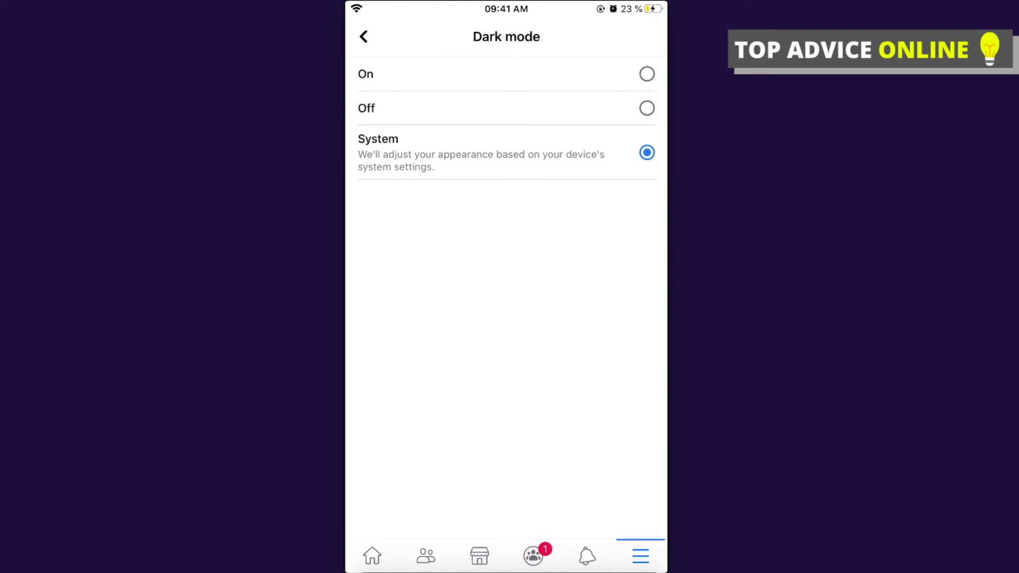
left_click(647, 74)
left_click(647, 108)
left_click(646, 75)
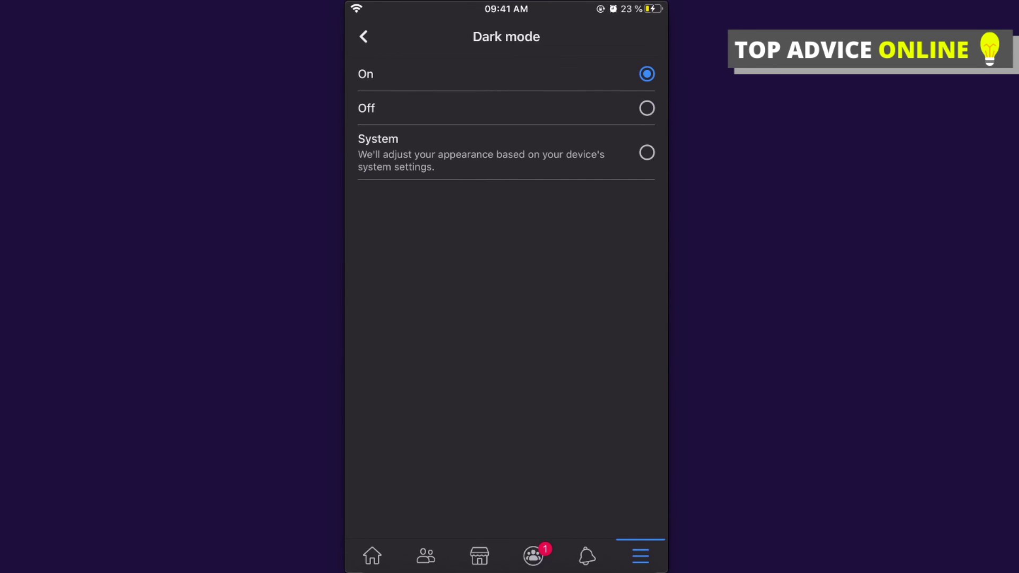
left_click(647, 109)
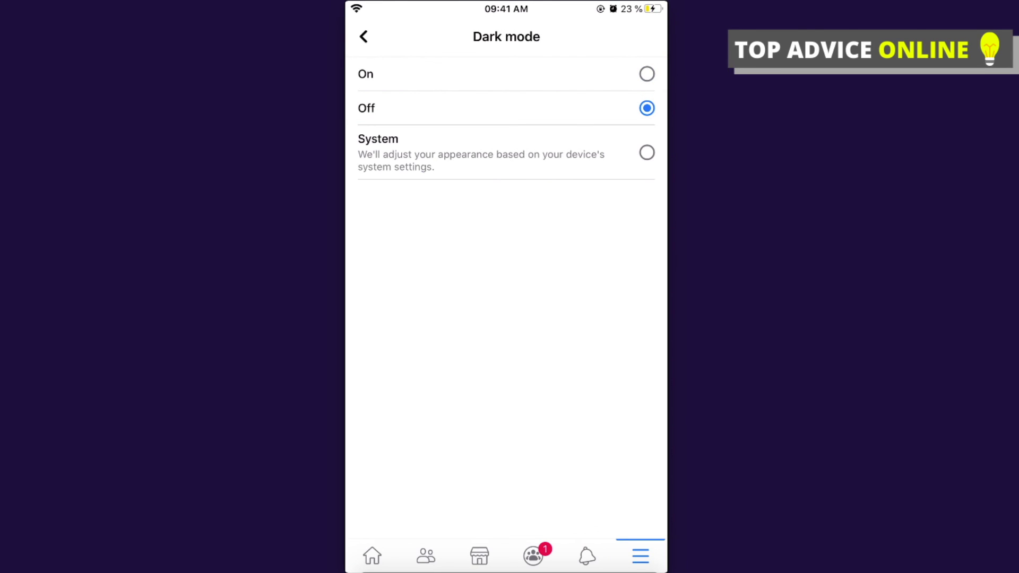